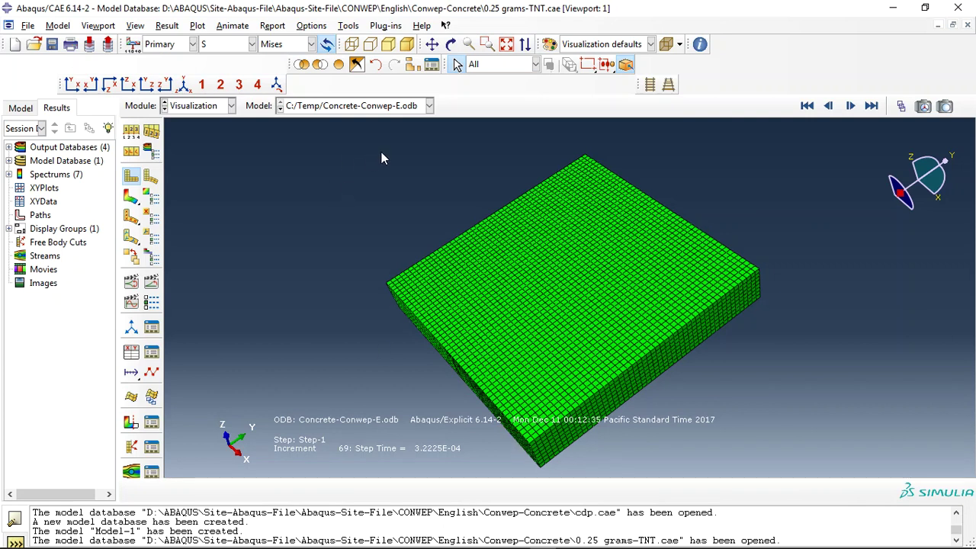
# Orbit the slab to an edge-on view and back to an oblique top view.
pyautogui.click(451, 45)
pyautogui.moveTo(510, 247); pyautogui.dragTo(496, 205)
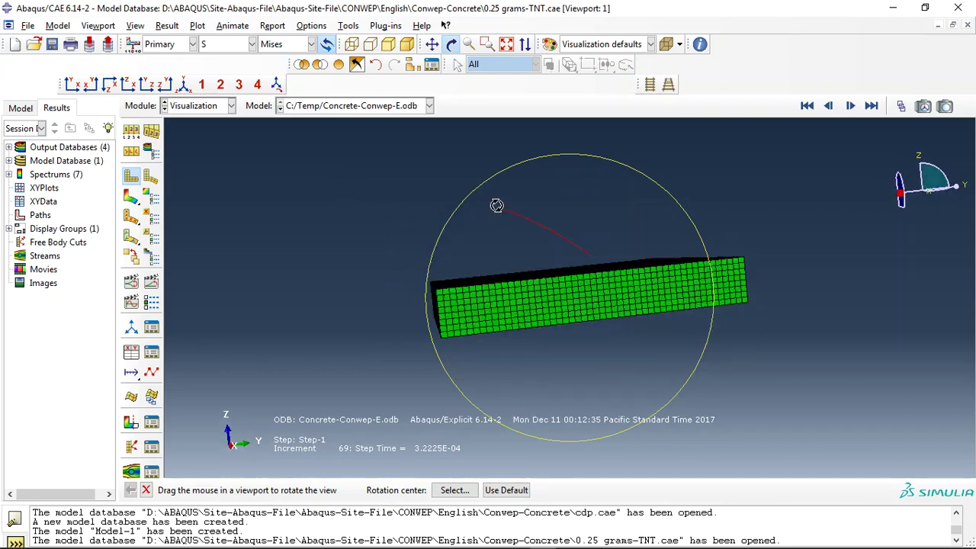
pyautogui.moveTo(493, 304); pyautogui.dragTo(496, 369)
pyautogui.press('Escape')
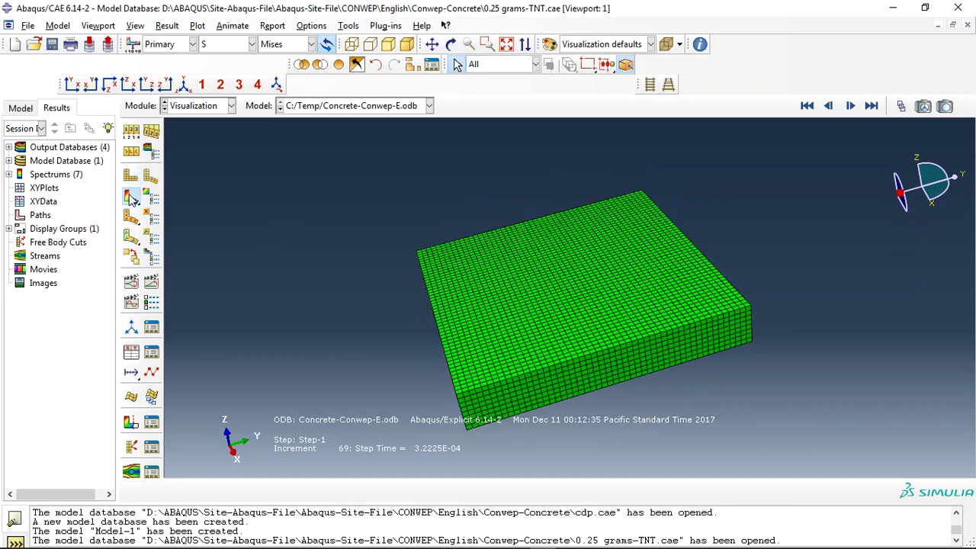
# Show Mises stress contours on the deformed slab and animate them through the blast time history.
pyautogui.click(131, 198)
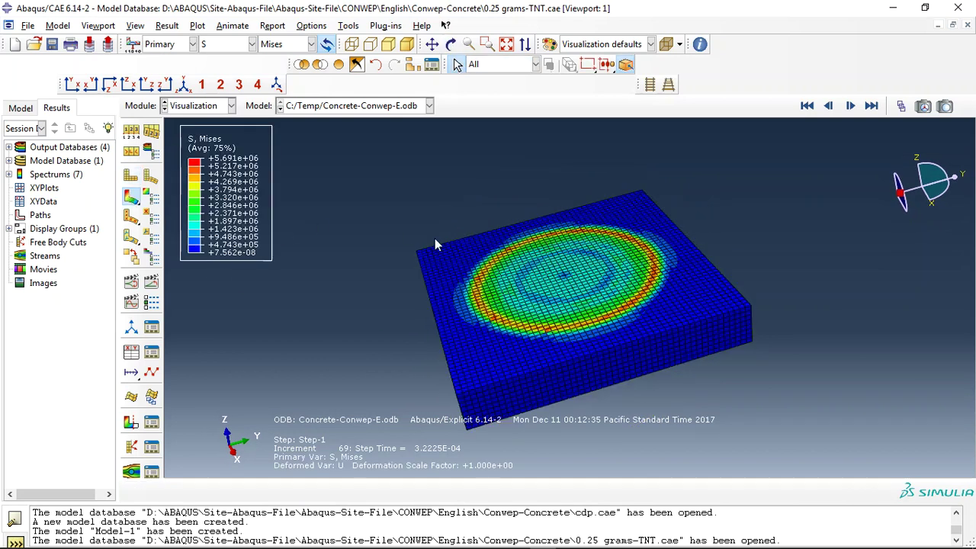
pyautogui.click(152, 283)
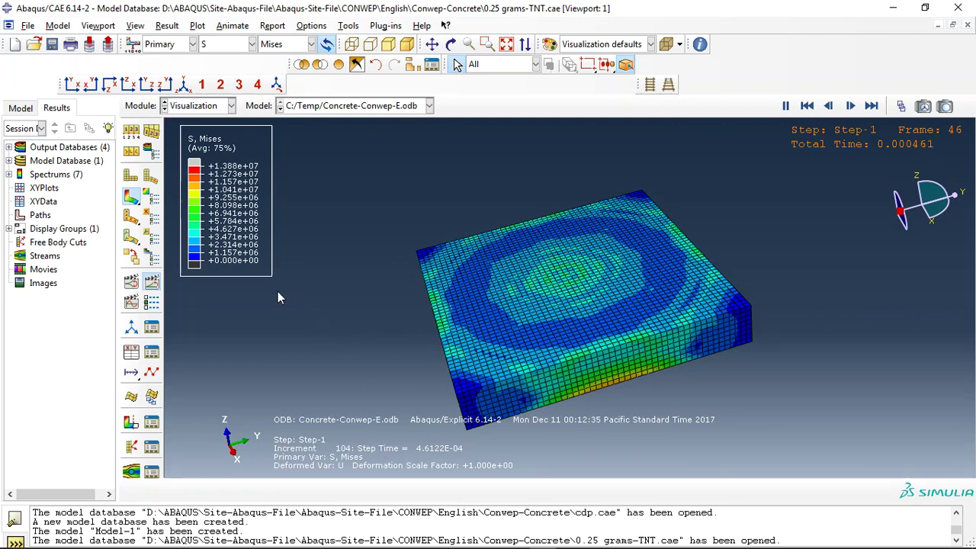
pyautogui.click(151, 197)
# Apply a user-specified maximum contour limit of 4.6028E+006.
pyautogui.click(342, 141)
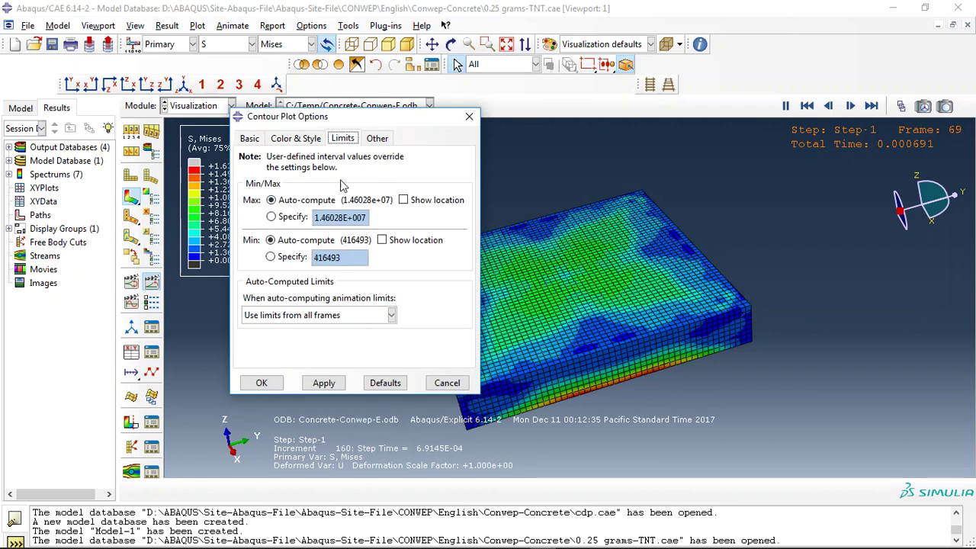
pyautogui.click(288, 216)
pyautogui.click(321, 218)
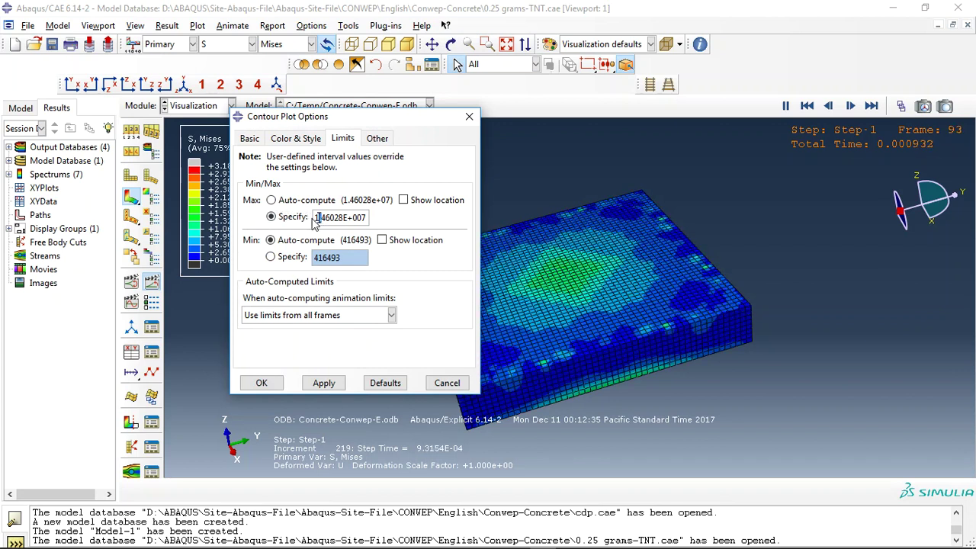
pyautogui.press('BackSpace')
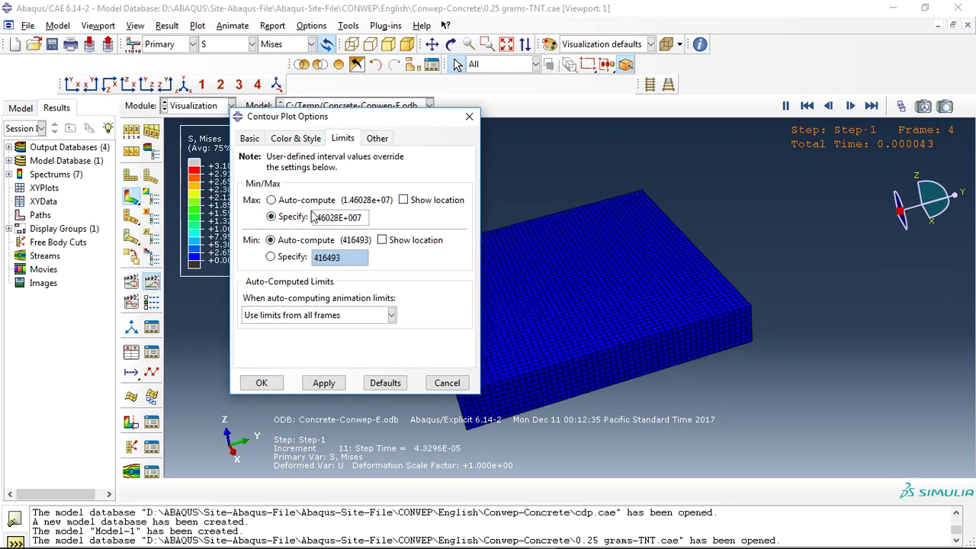
pyautogui.click(323, 383)
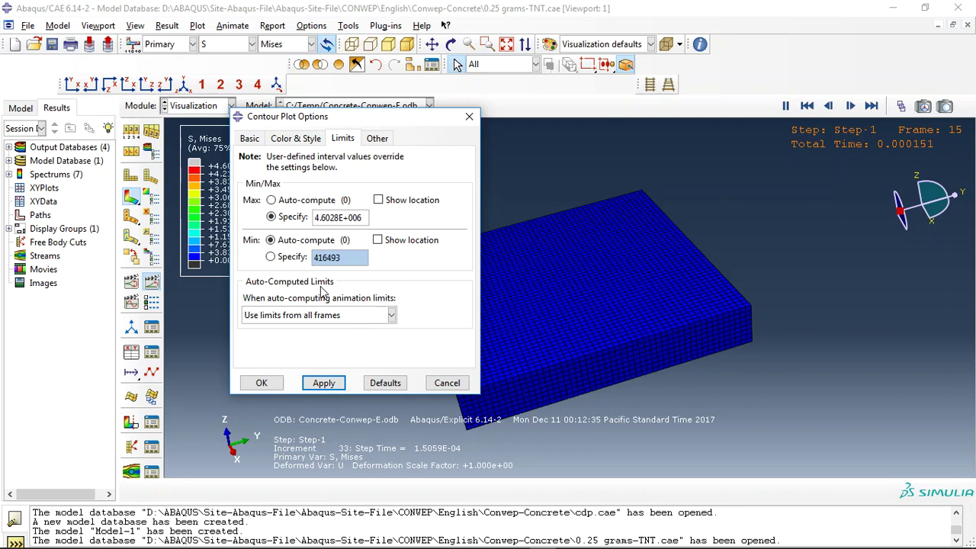
pyautogui.moveTo(353, 126); pyautogui.dragTo(142, 53)
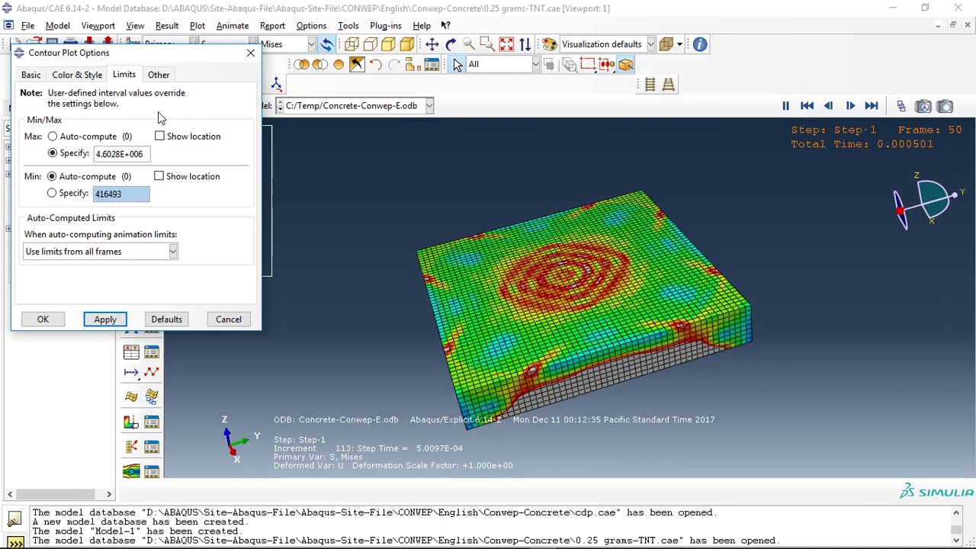
# Return the maximum contour limit to auto-compute and close the contour options.
pyautogui.click(52, 136)
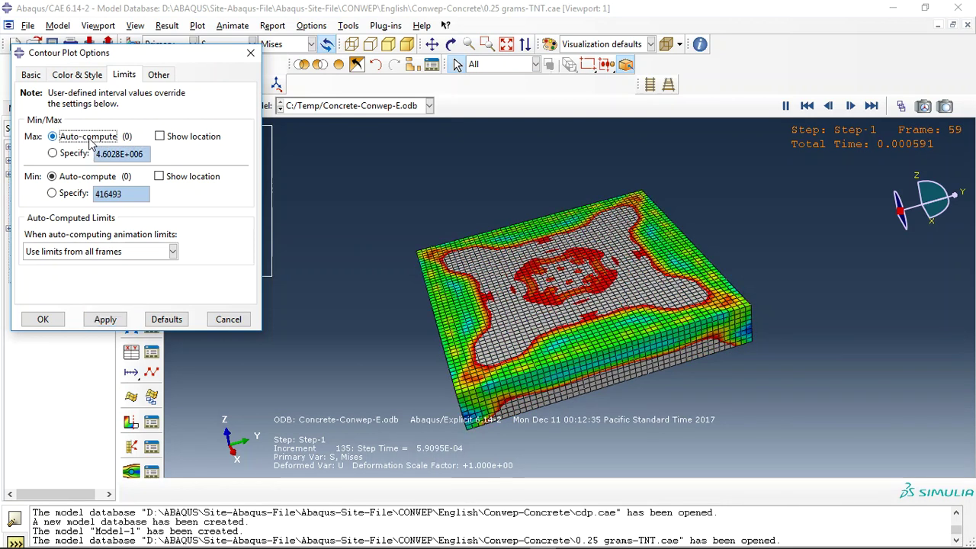
pyautogui.click(57, 320)
pyautogui.click(244, 43)
# Switch the animated contours from Mises stress to the DAMAGET tensile damage variable.
pyautogui.click(221, 83)
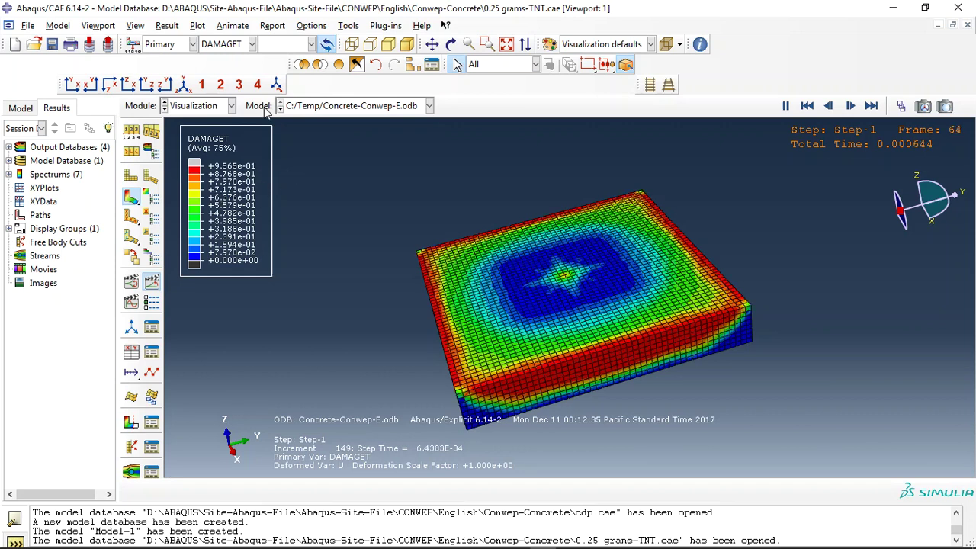
pyautogui.click(235, 46)
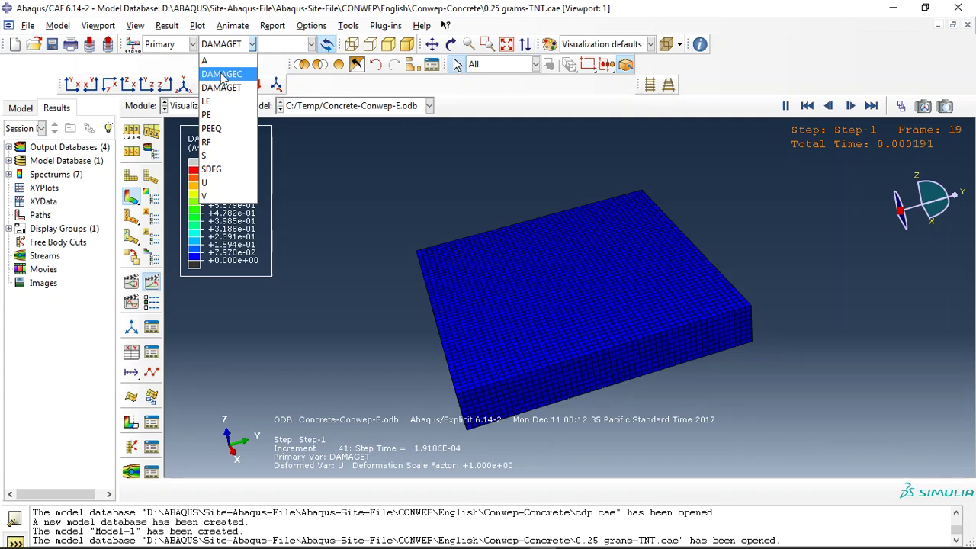
# Plot DAMAGEC damage contours, then switch to SDEG stiffness degradation.
pyautogui.click(222, 75)
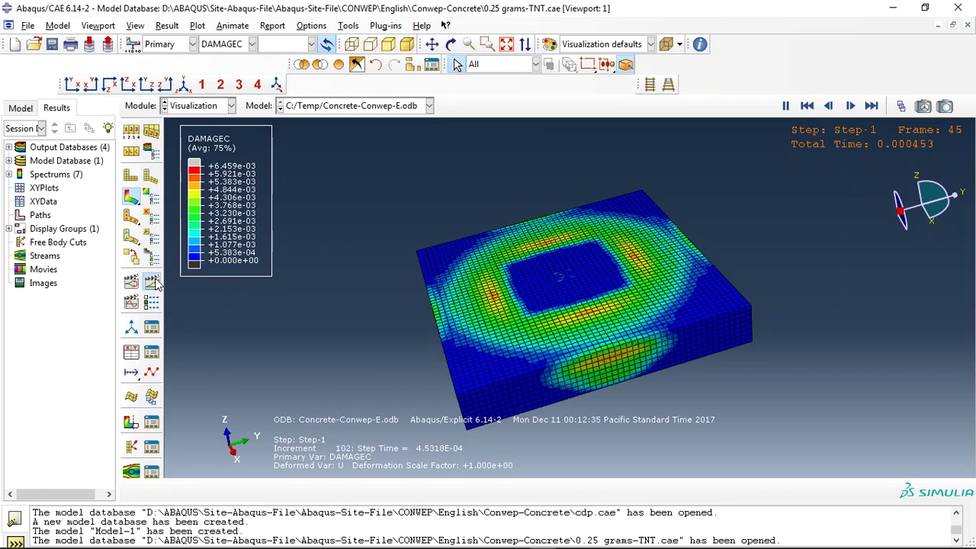
pyautogui.click(241, 43)
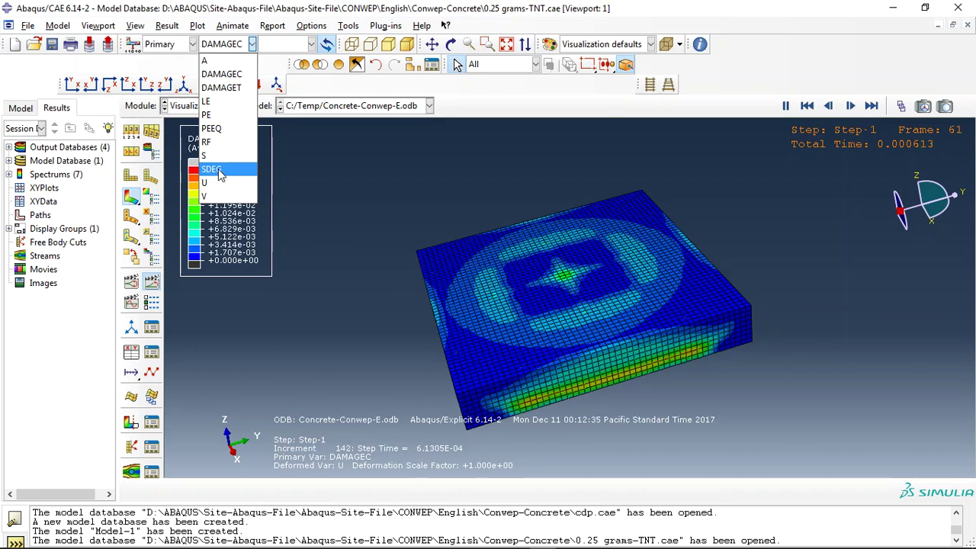
pyautogui.click(220, 172)
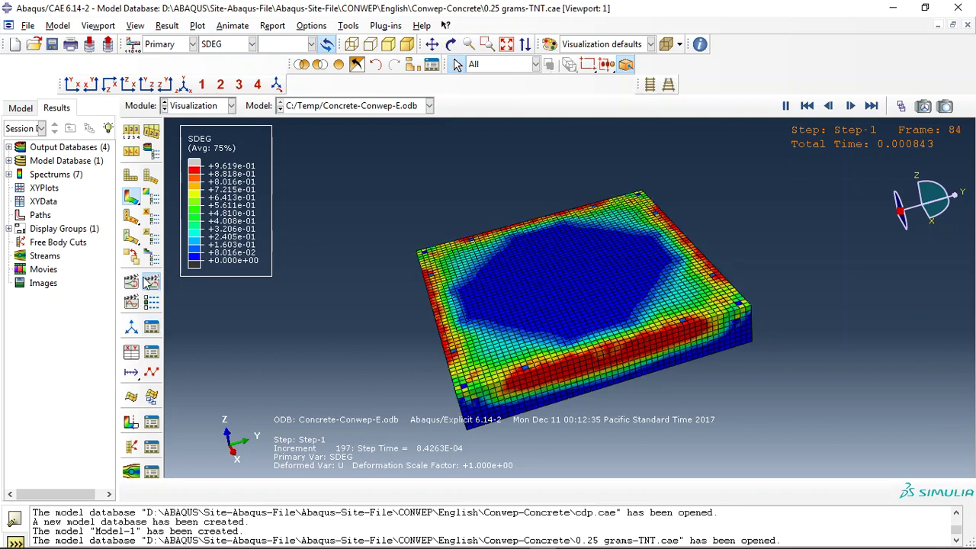
pyautogui.click(130, 354)
# Set up XY data from field output using S Mises at unique nodes.
pyautogui.click(130, 354)
pyautogui.click(61, 127)
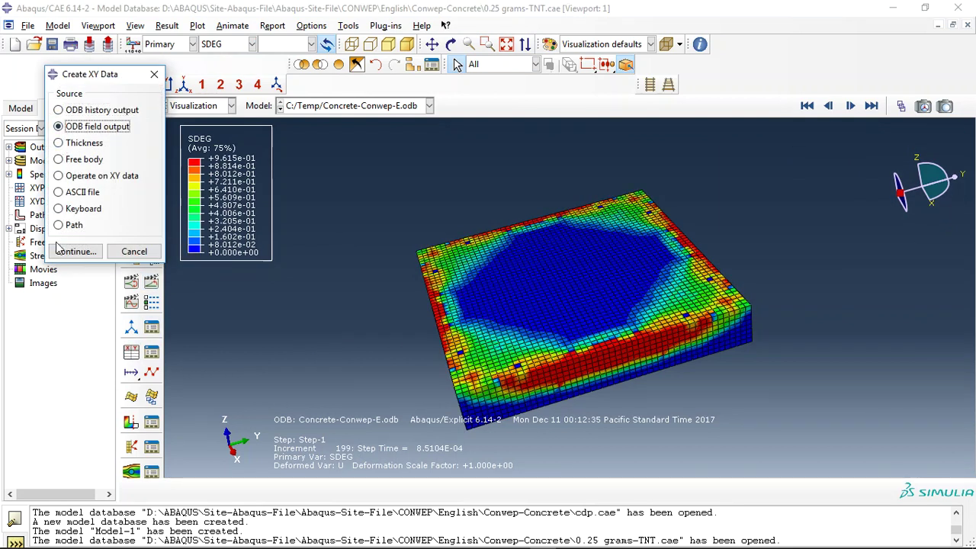
pyautogui.click(73, 251)
pyautogui.click(95, 204)
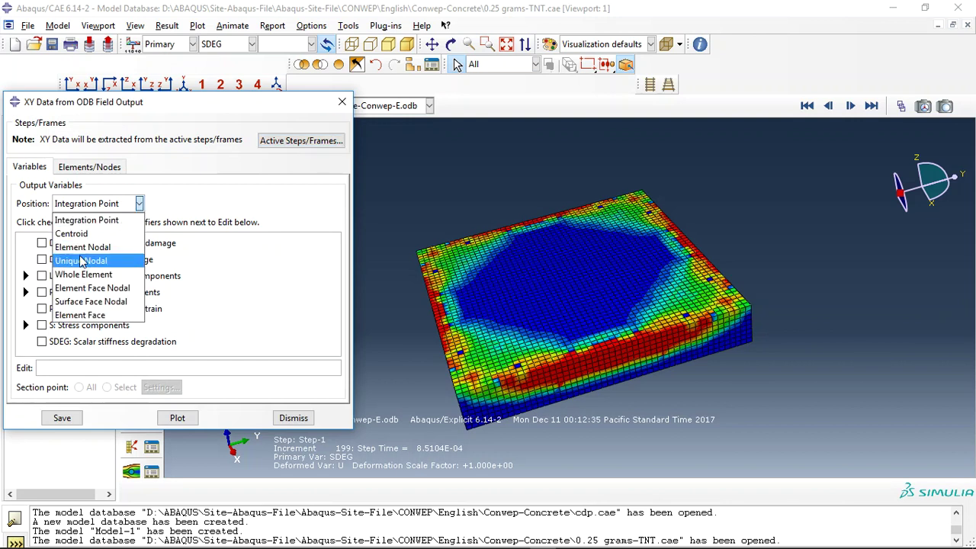
pyautogui.click(80, 262)
pyautogui.scroll(-2, 338, 283)
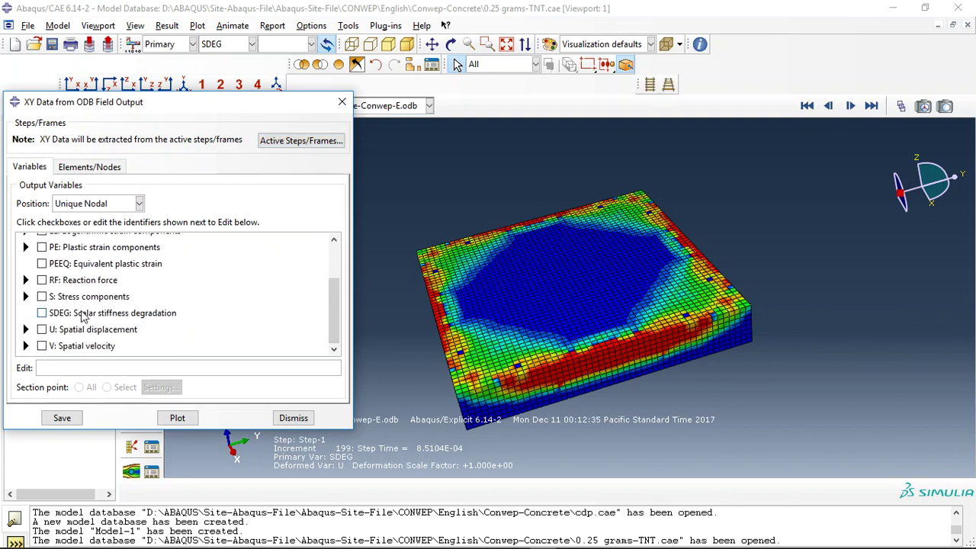
pyautogui.click(26, 296)
pyautogui.click(59, 313)
pyautogui.click(85, 166)
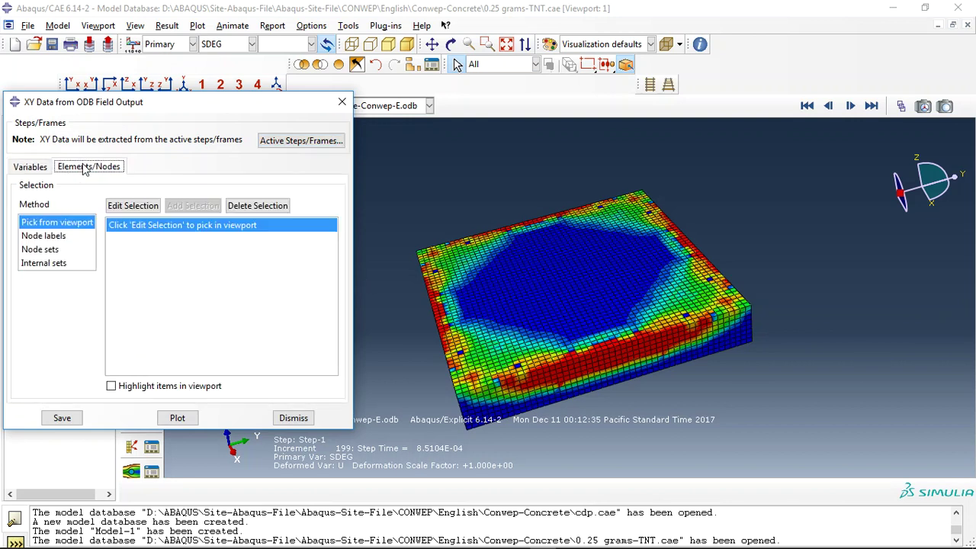
# Plot Mises stress versus time for slab-centre node 9665, then show the SDEG contours again.
pyautogui.click(126, 204)
pyautogui.click(588, 294)
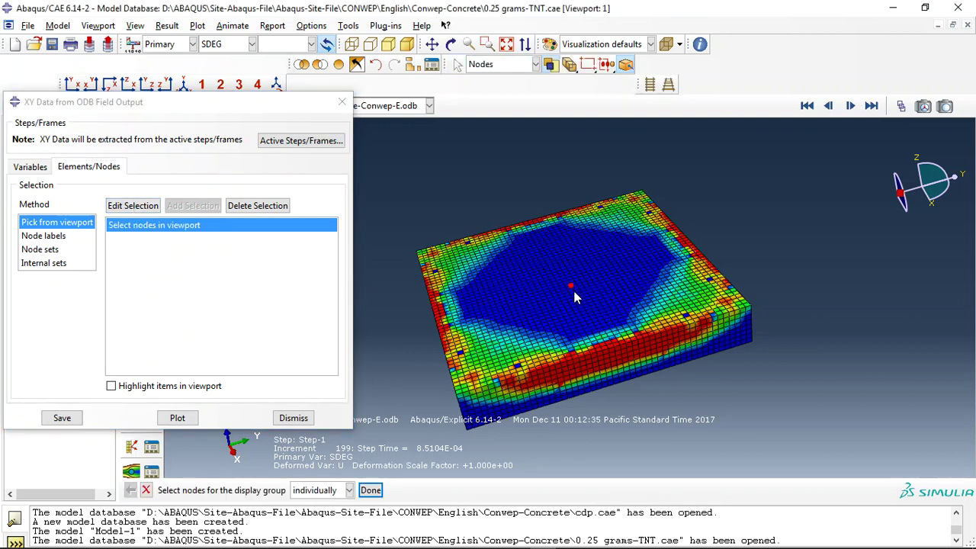
pyautogui.middleClick(534, 343)
pyautogui.click(177, 418)
pyautogui.click(295, 417)
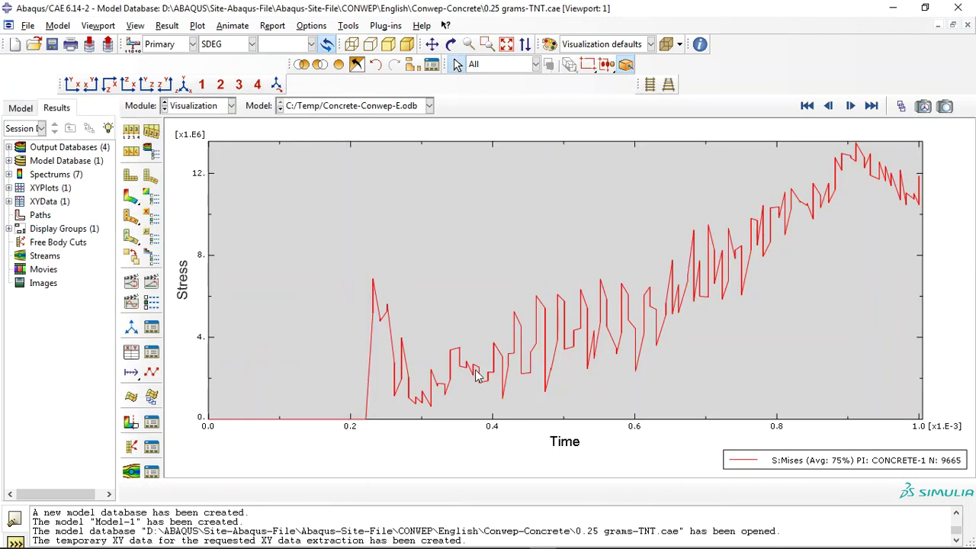
pyautogui.click(131, 197)
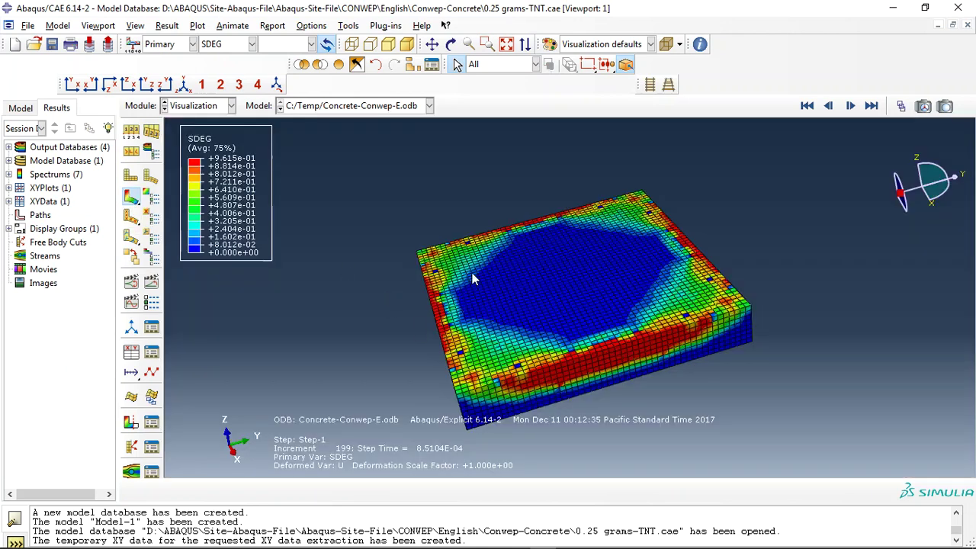
pyautogui.moveTo(483, 543)
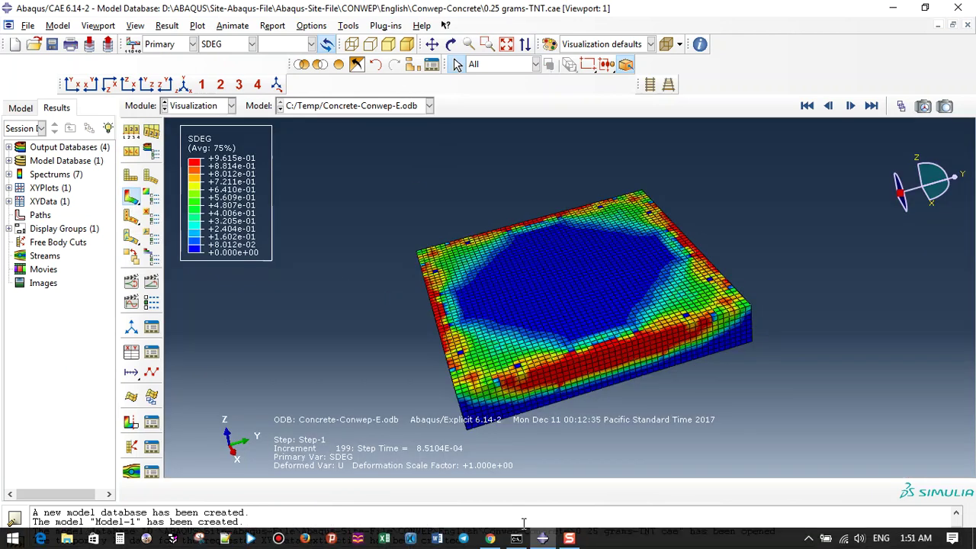
# Bring up the abaqusfem.com Conwep concrete slab blast post in Chrome.
pyautogui.click(491, 539)
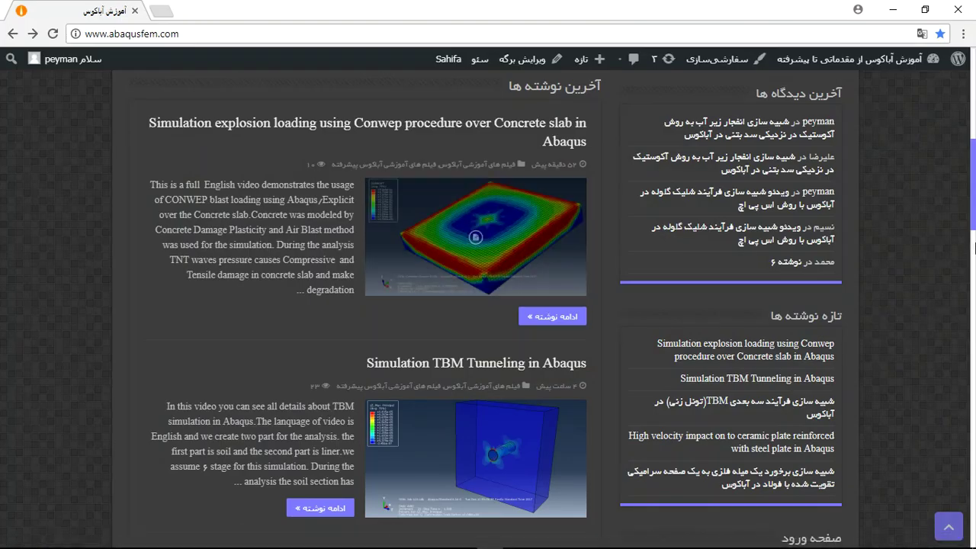
pyautogui.scroll(6, 446, 396)
pyautogui.scroll(1, 447, 396)
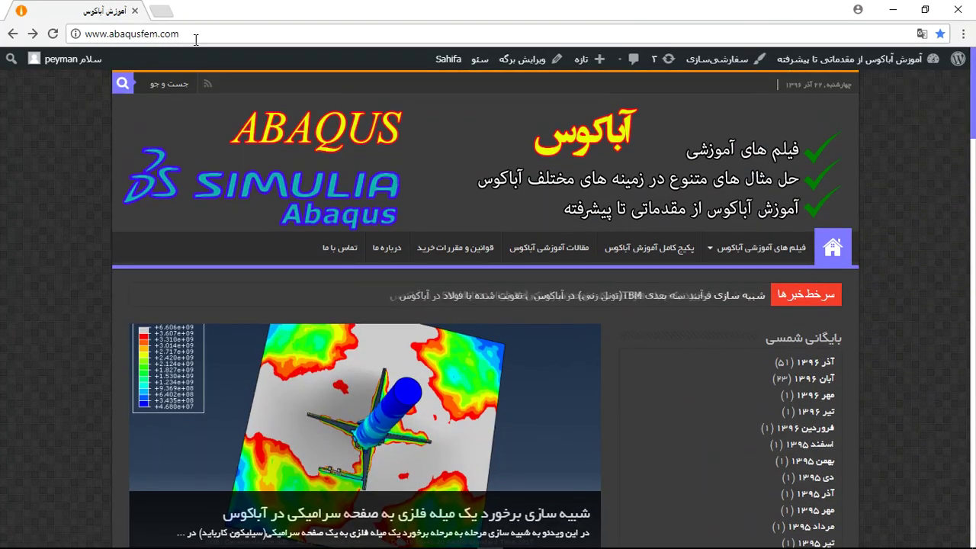
pyautogui.scroll(-2, 972, 115)
pyautogui.scroll(-3, 357, 369)
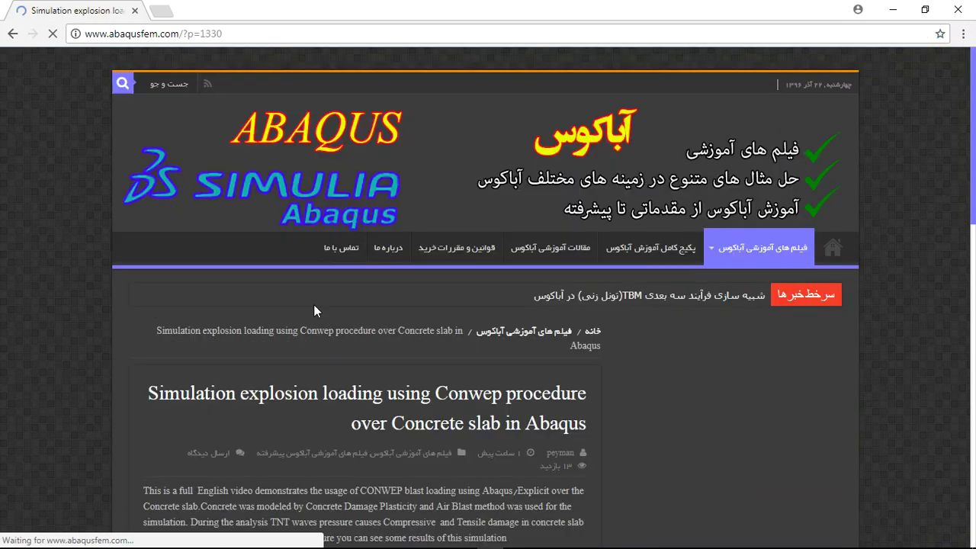
# Translate the post into English and scroll down to its result images and price.
pyautogui.rightClick(62, 170)
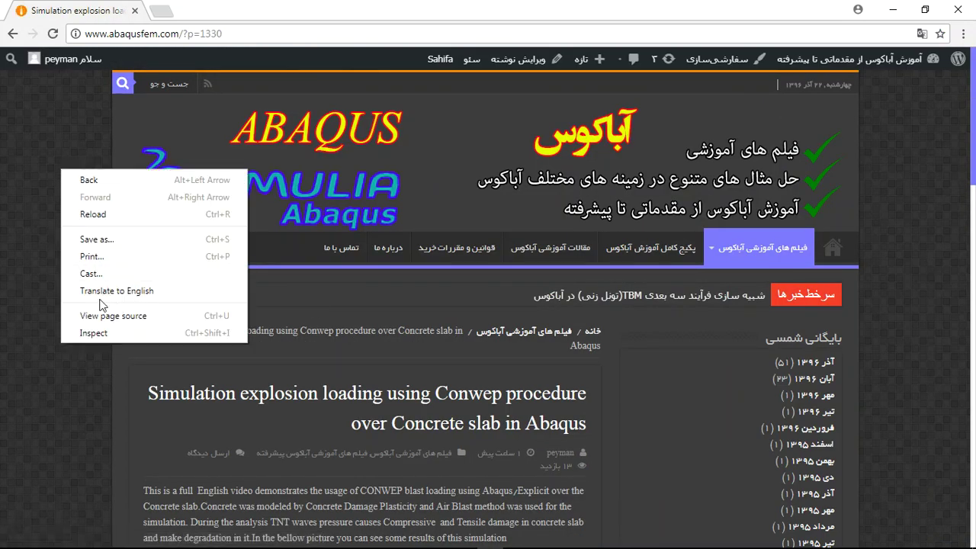
pyautogui.click(153, 292)
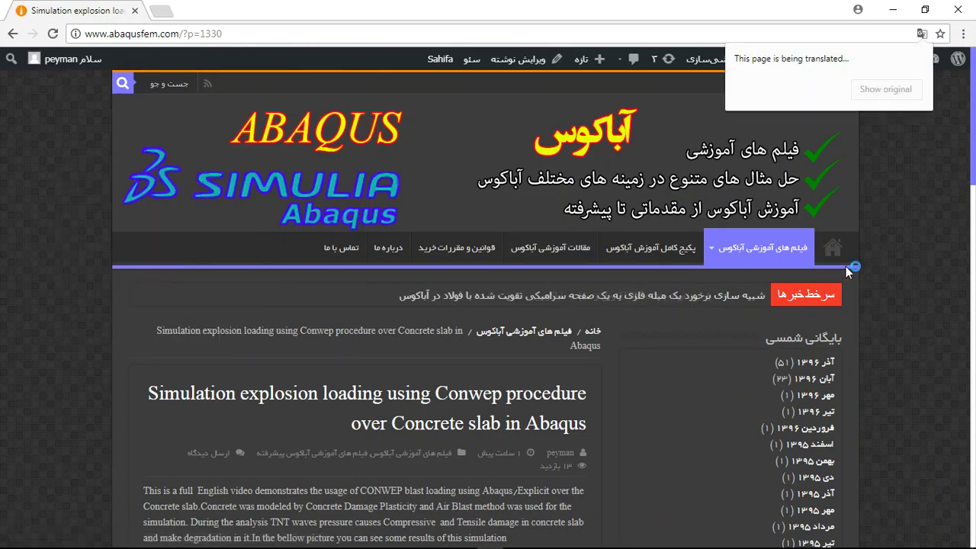
pyautogui.moveTo(974, 148); pyautogui.dragTo(974, 156)
pyautogui.scroll(-3, 595, 270)
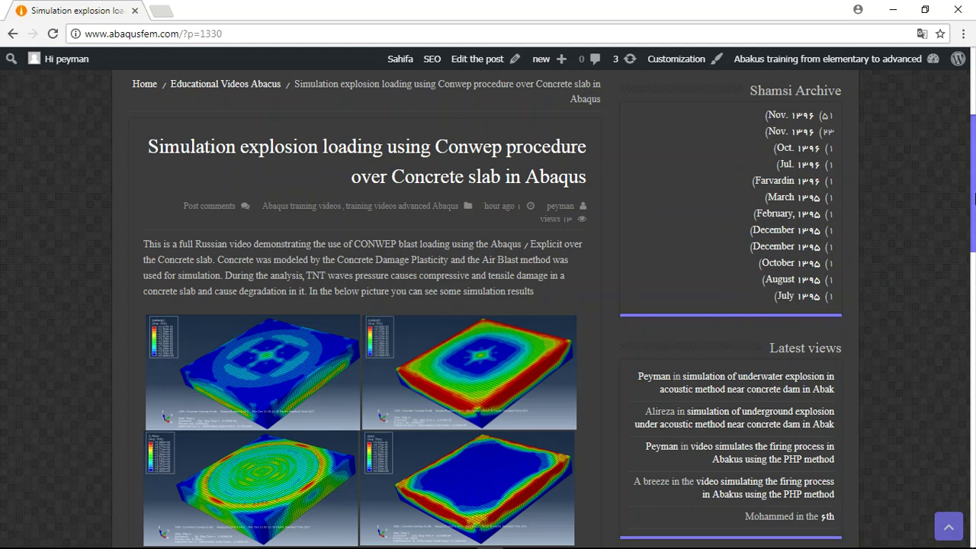
pyautogui.moveTo(974, 186); pyautogui.dragTo(974, 263)
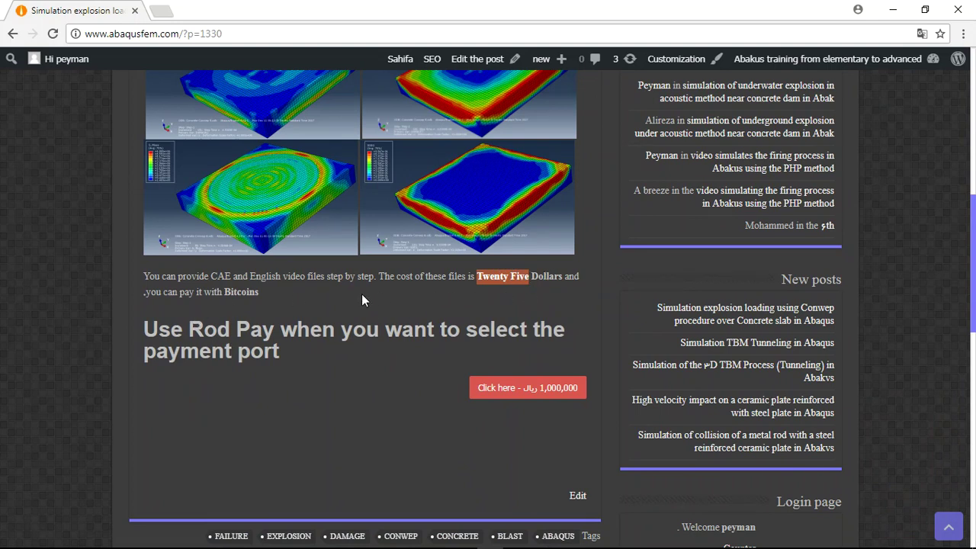
pyautogui.moveTo(223, 293); pyautogui.dragTo(241, 288)
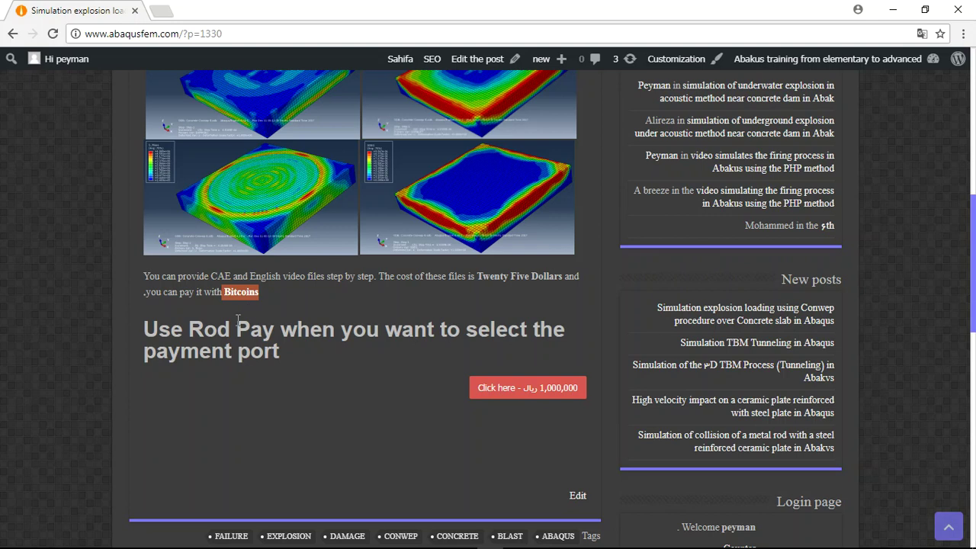
pyautogui.click(209, 346)
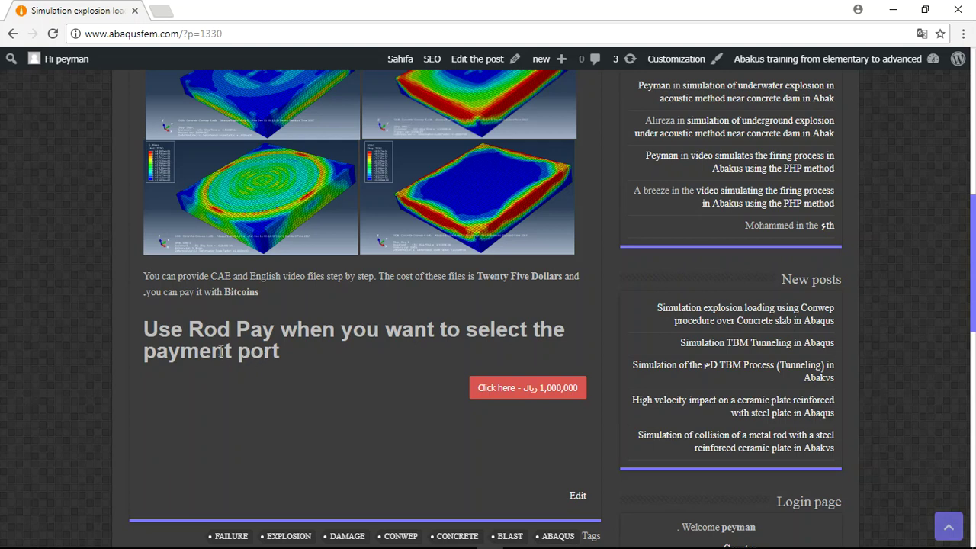
pyautogui.moveTo(195, 326); pyautogui.dragTo(268, 324)
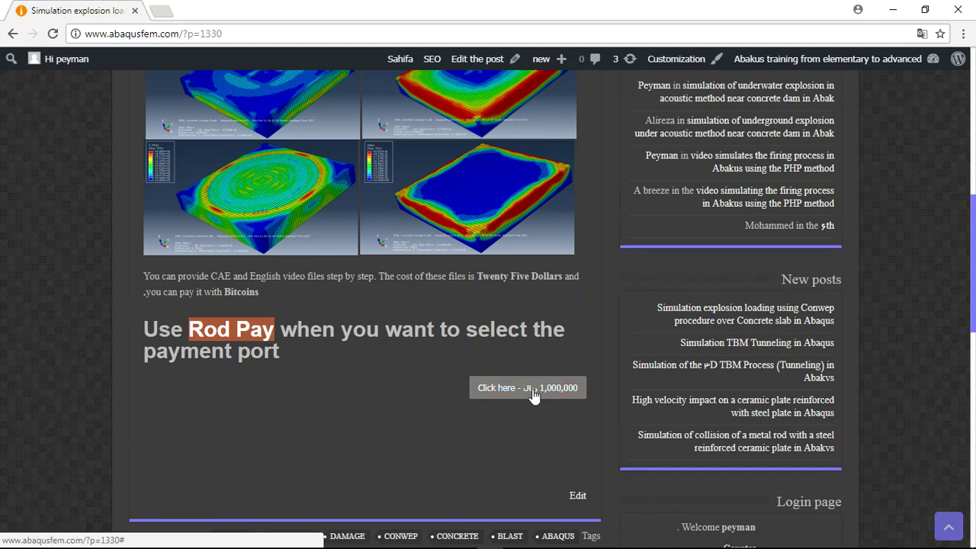
pyautogui.scroll(5, 974, 343)
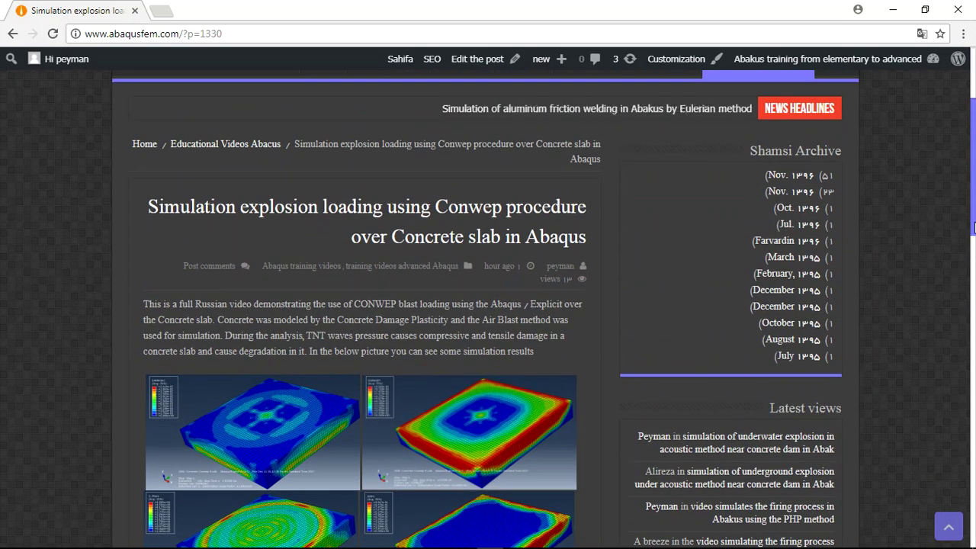
pyautogui.moveTo(974, 226); pyautogui.dragTo(973, 271)
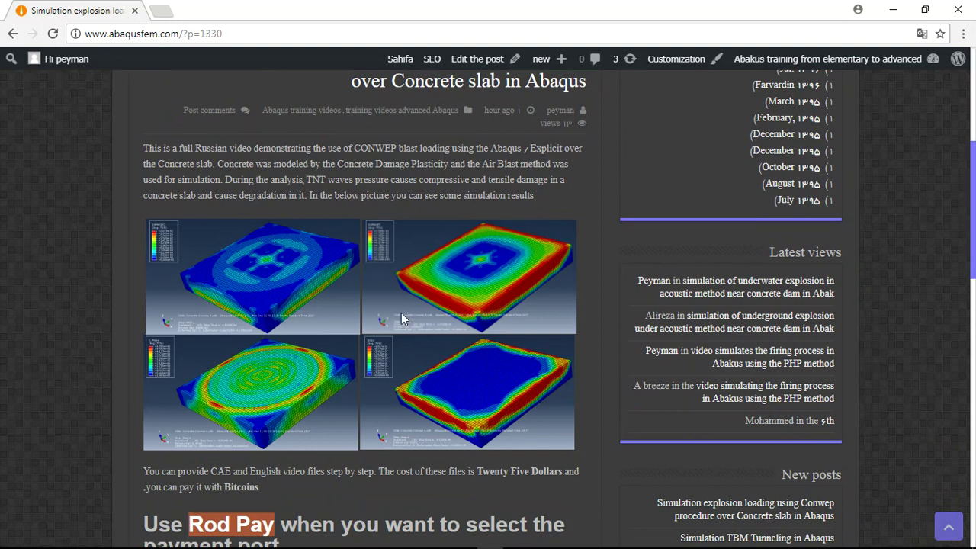
pyautogui.moveTo(974, 215); pyautogui.dragTo(974, 261)
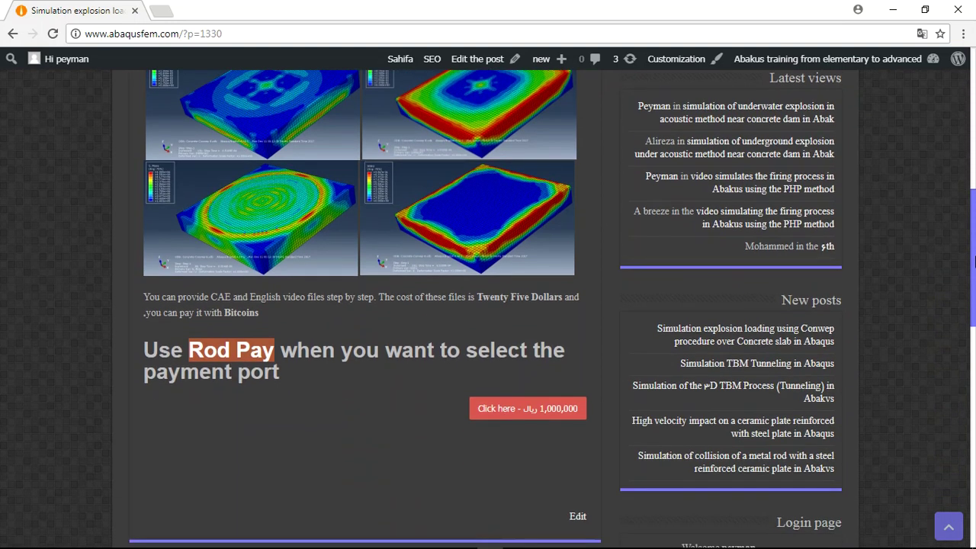
pyautogui.moveTo(974, 261); pyautogui.dragTo(974, 241)
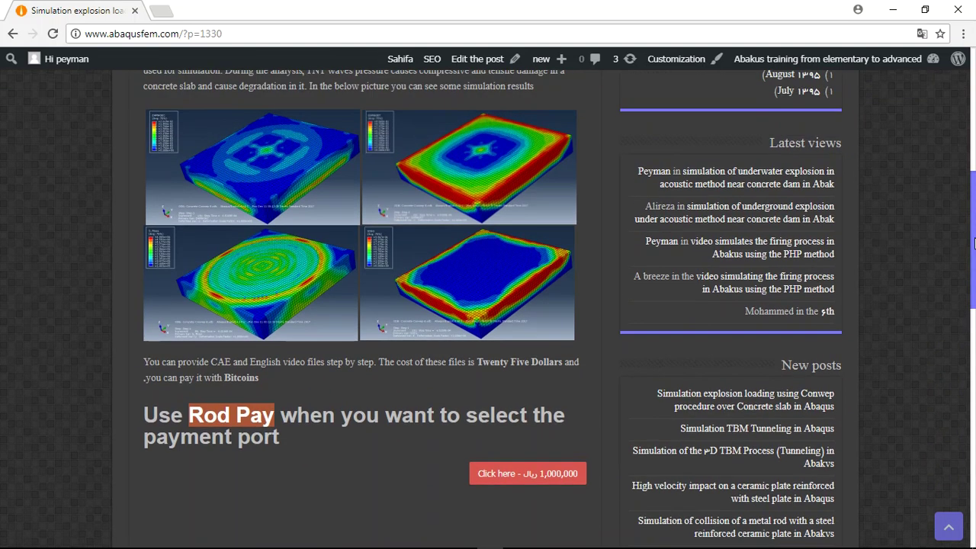